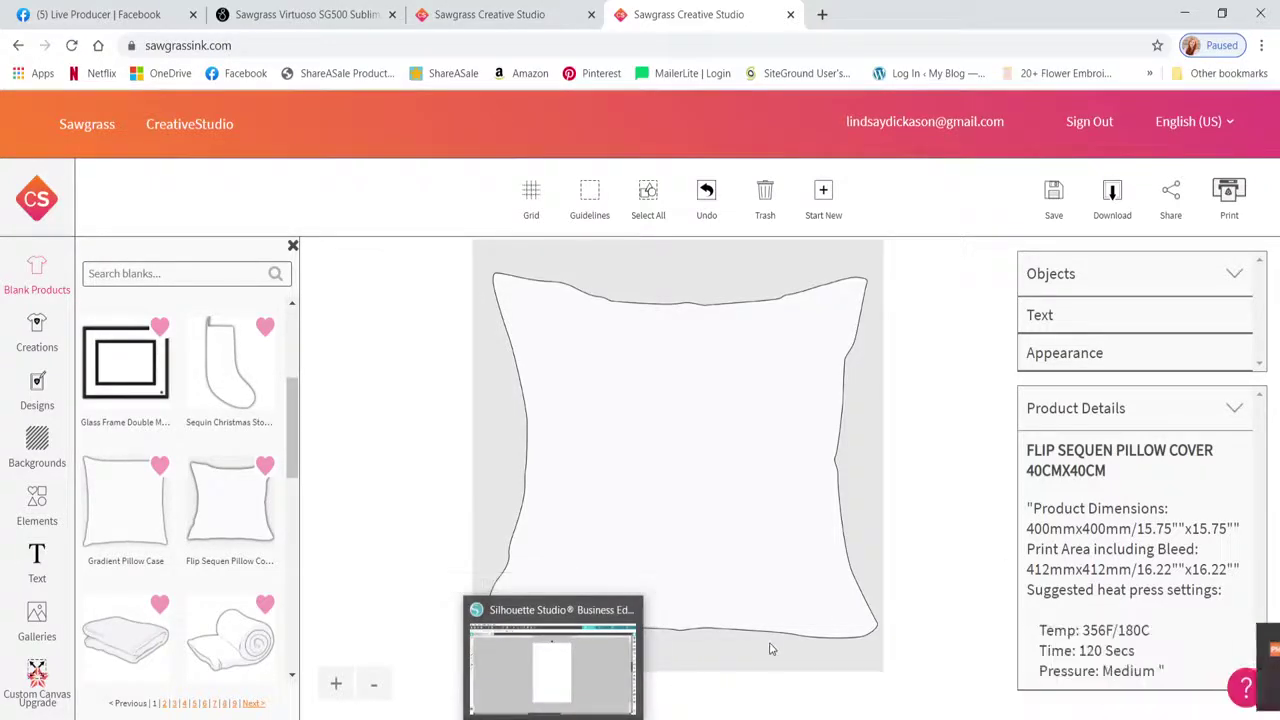
Switch to Silhouette Studio and merge I Heart You.svg into the blank Untitled-2 document
key("alt+Tab")
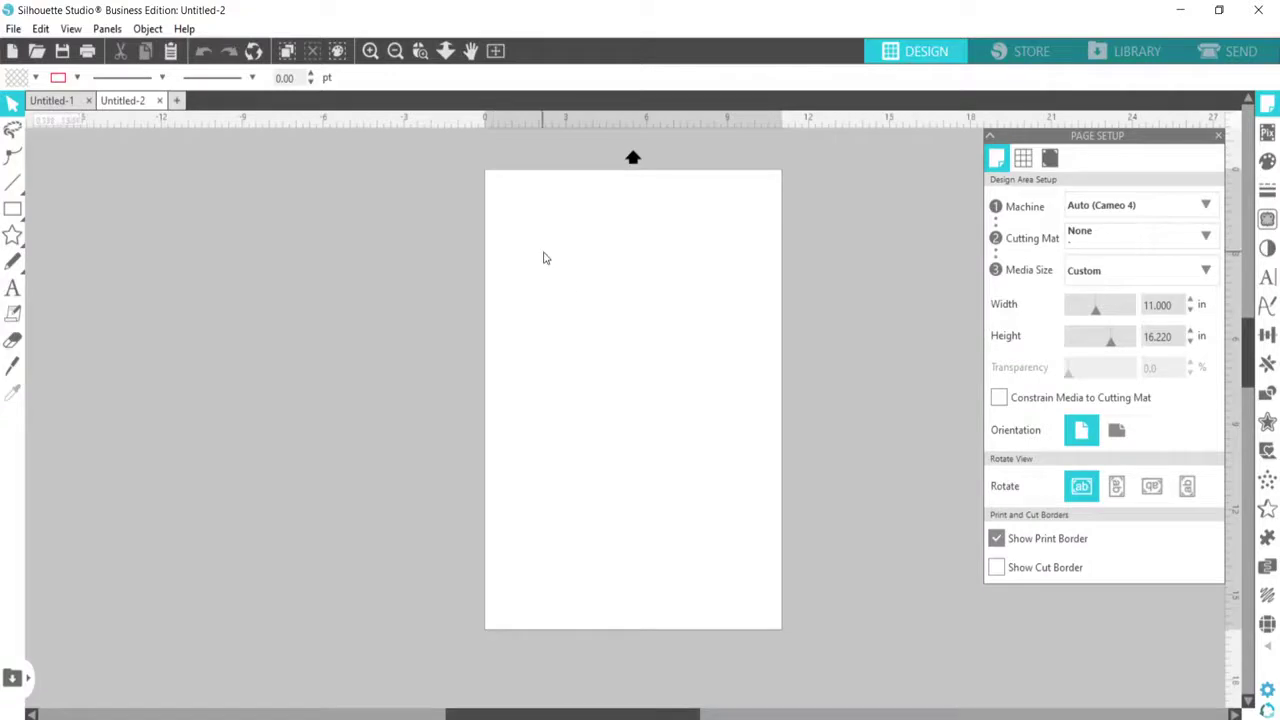
left_click(13, 28)
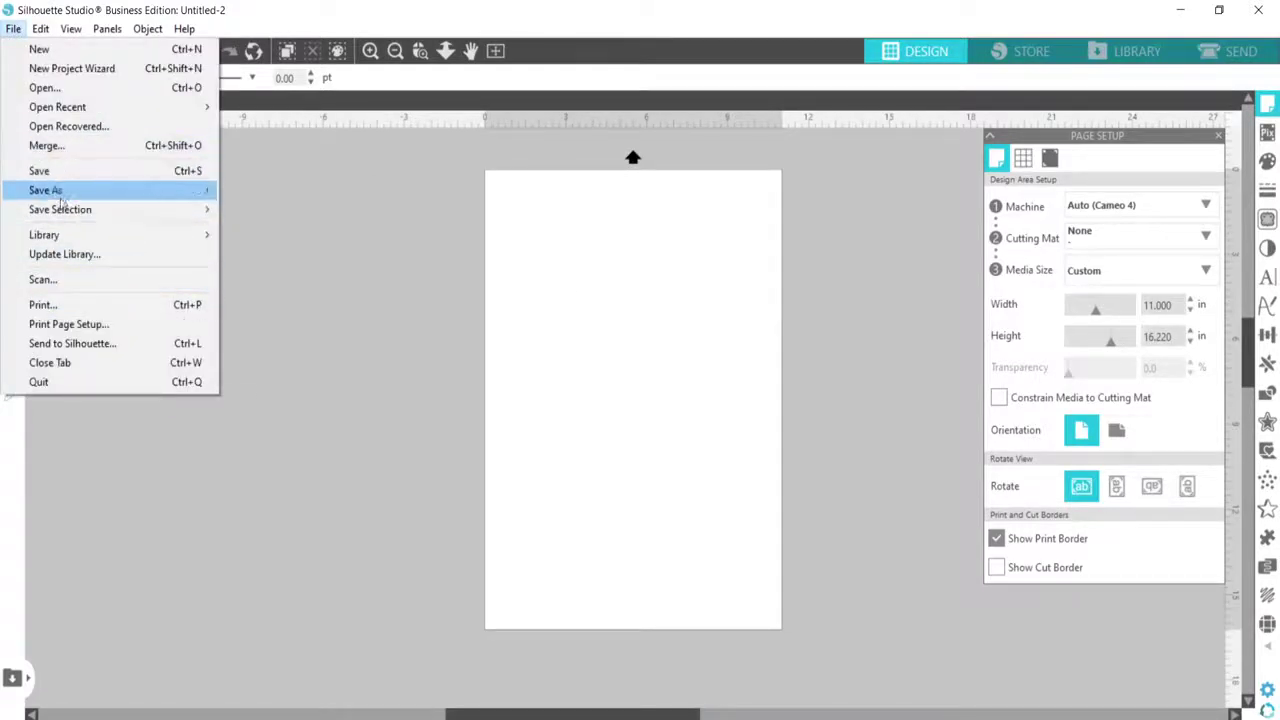
left_click(72, 146)
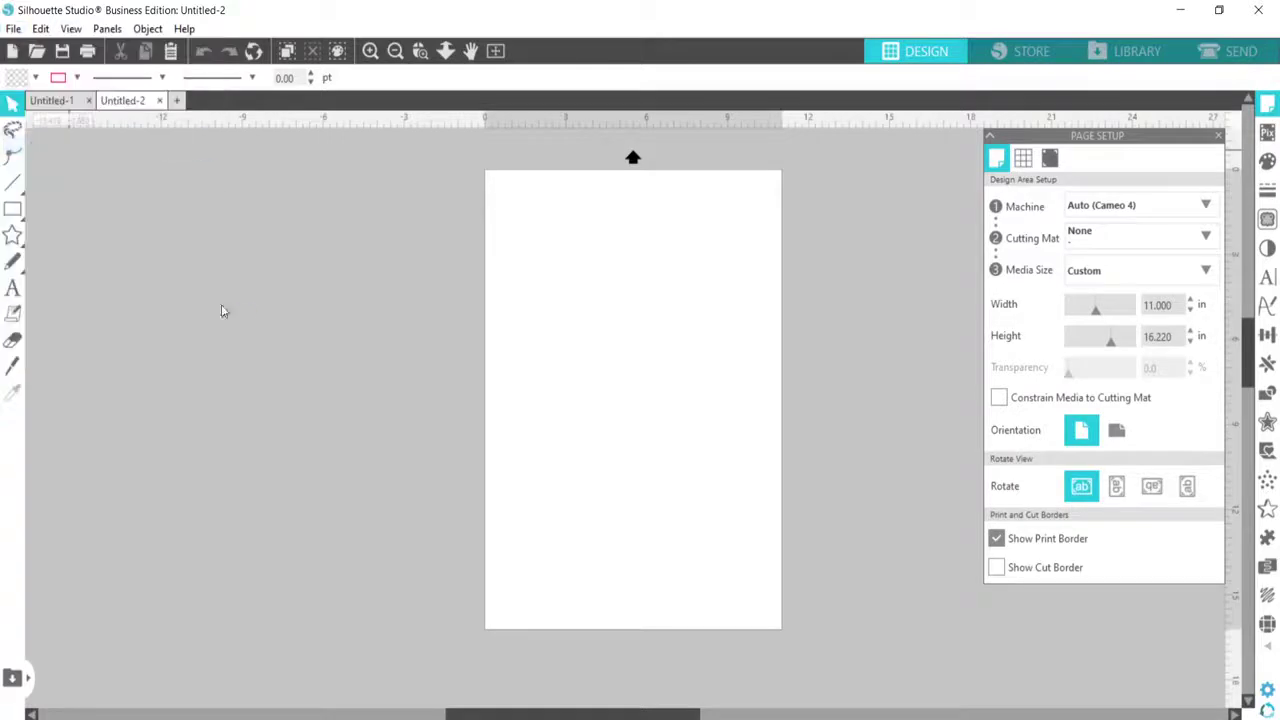
left_click(205, 221)
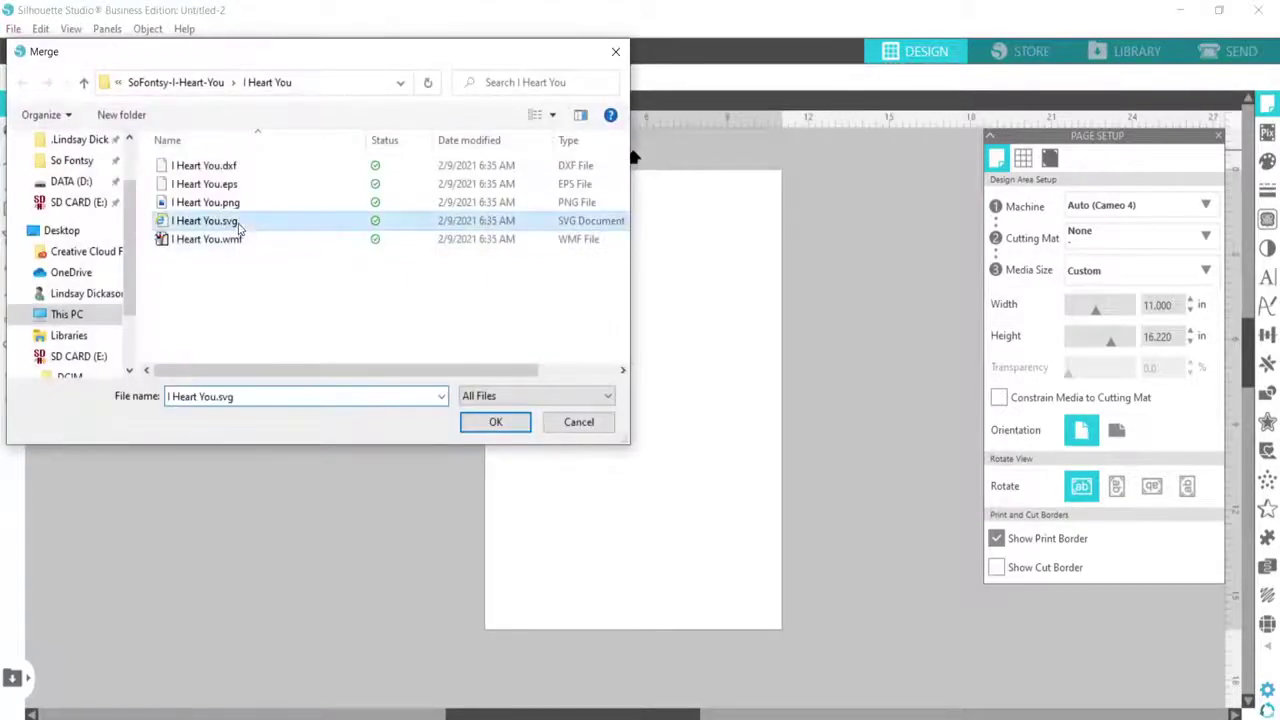
left_click(495, 422)
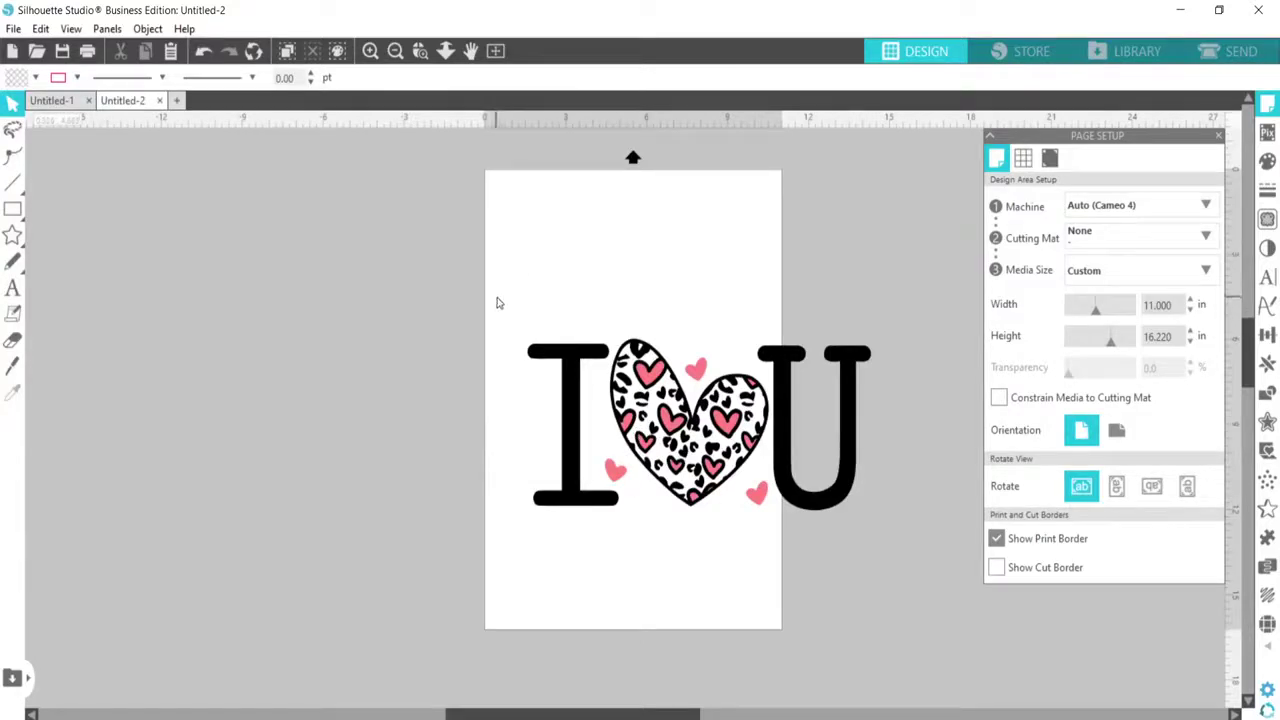
Move the whole merged I-heart-U design up to the upper part of the page and deselect it
left_click_drag(497, 300, 540, 440)
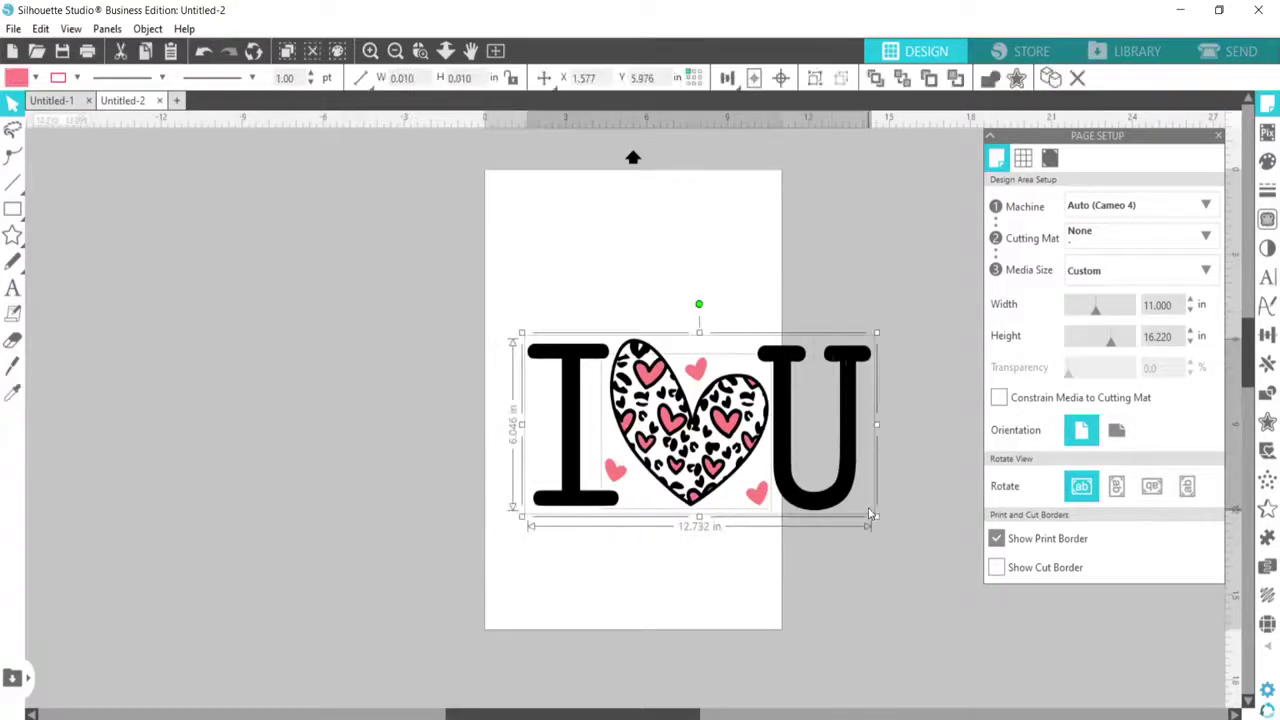
left_click_drag(848, 495, 810, 353)
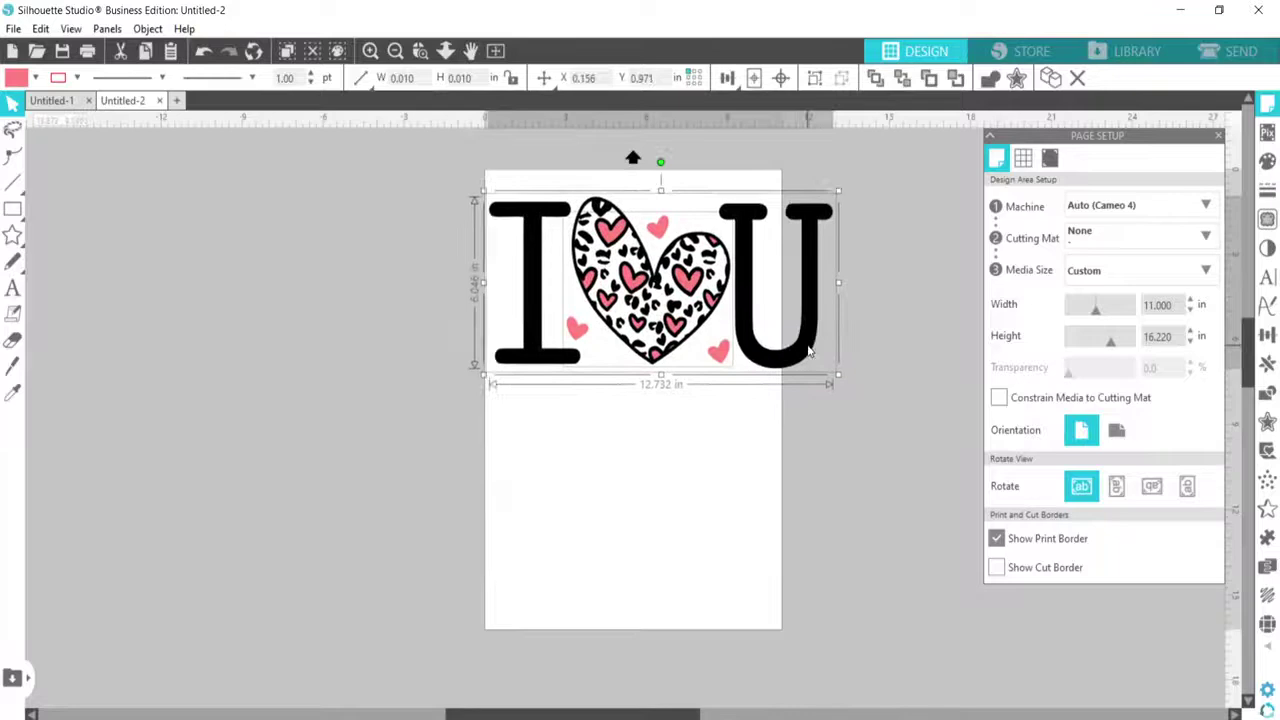
left_click(734, 486)
left_click(777, 372)
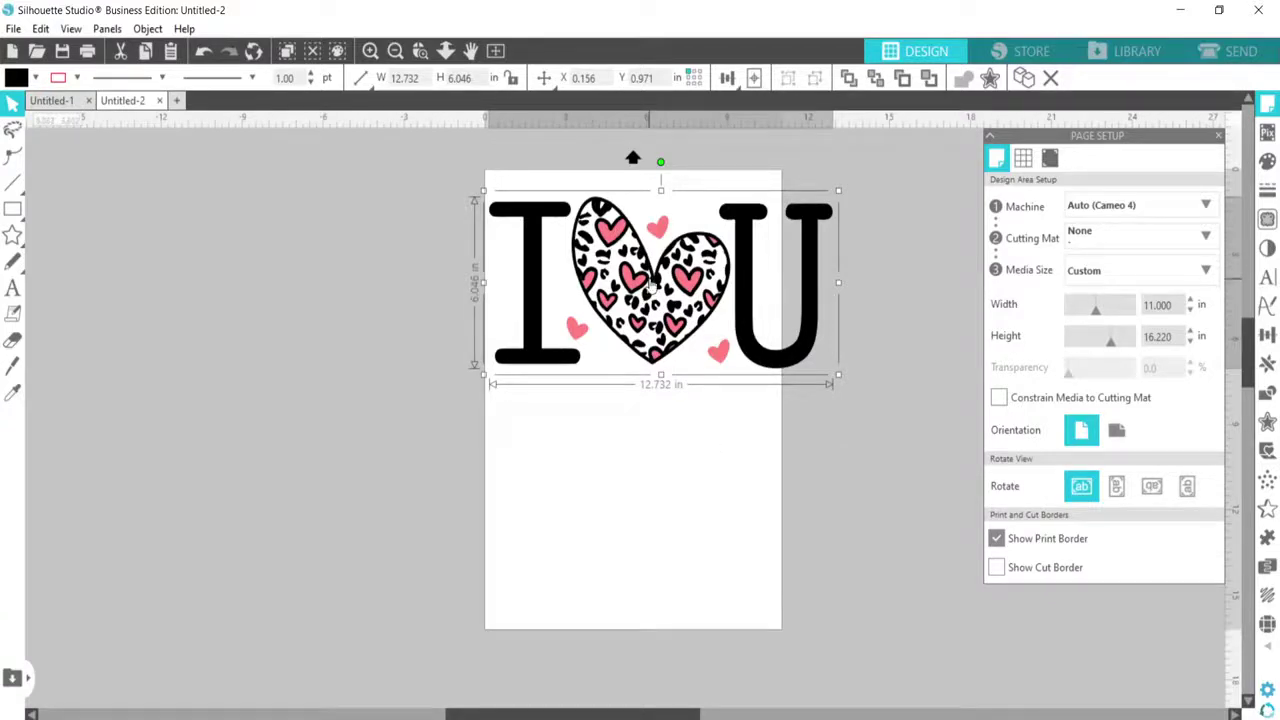
left_click(622, 445)
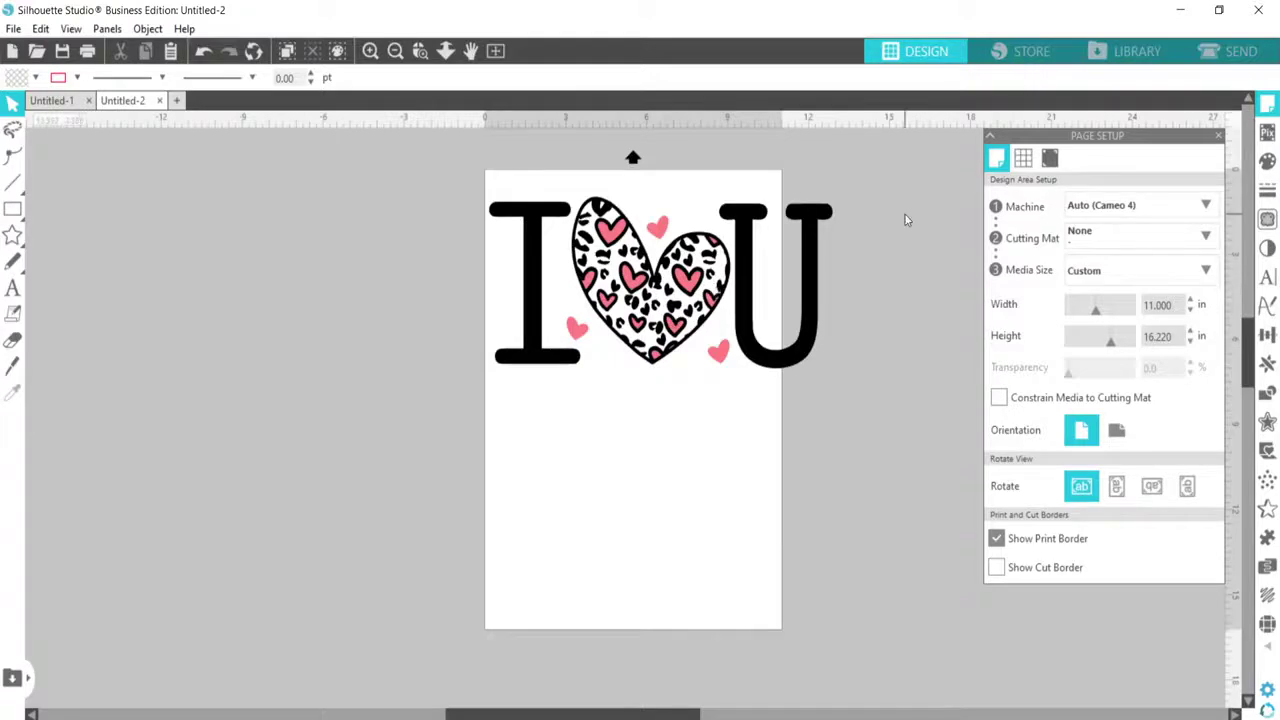
Browse the fill patterns through to the Tie Dye collection
left_click(1268, 160)
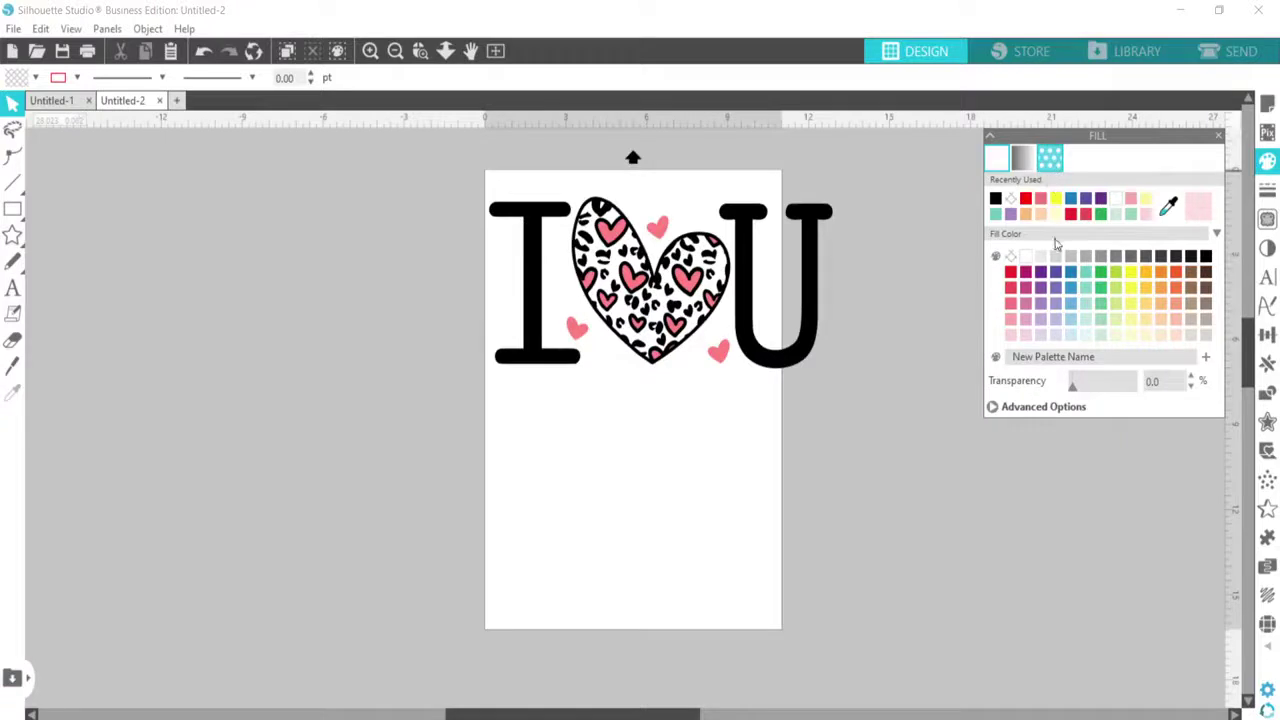
scroll(1062, 258, "up", 5)
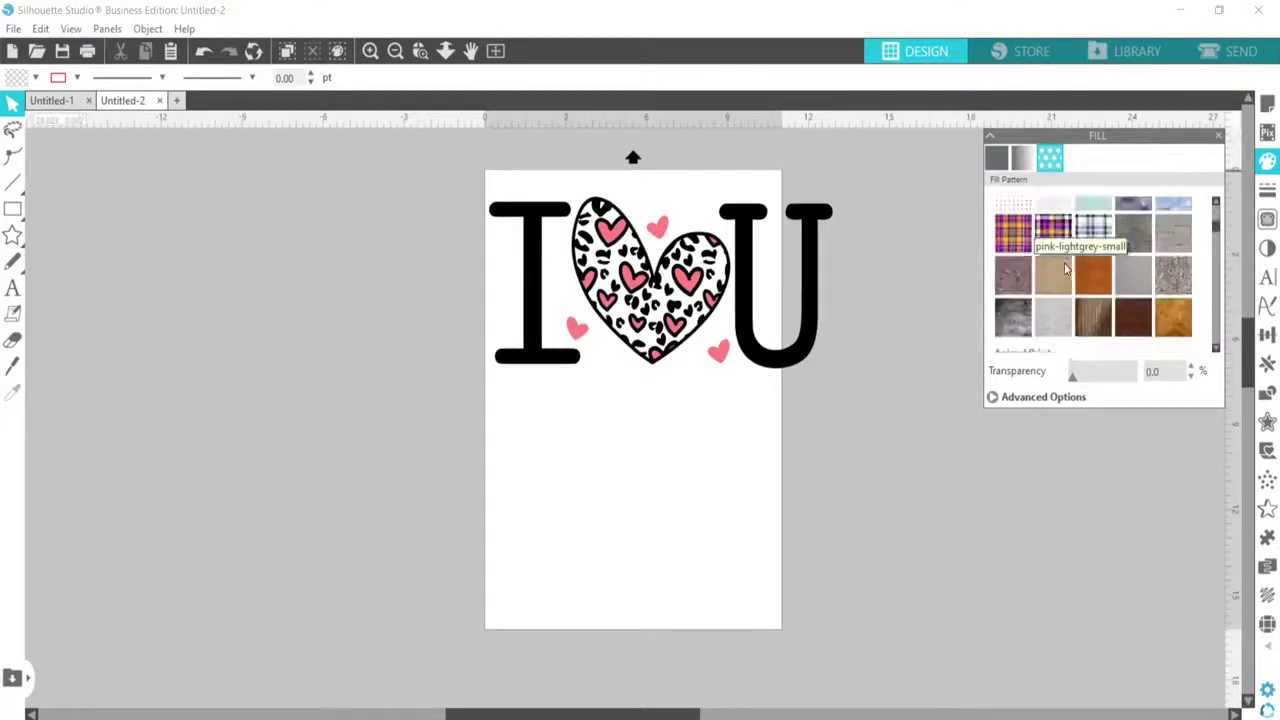
scroll(1065, 268, "down", 10)
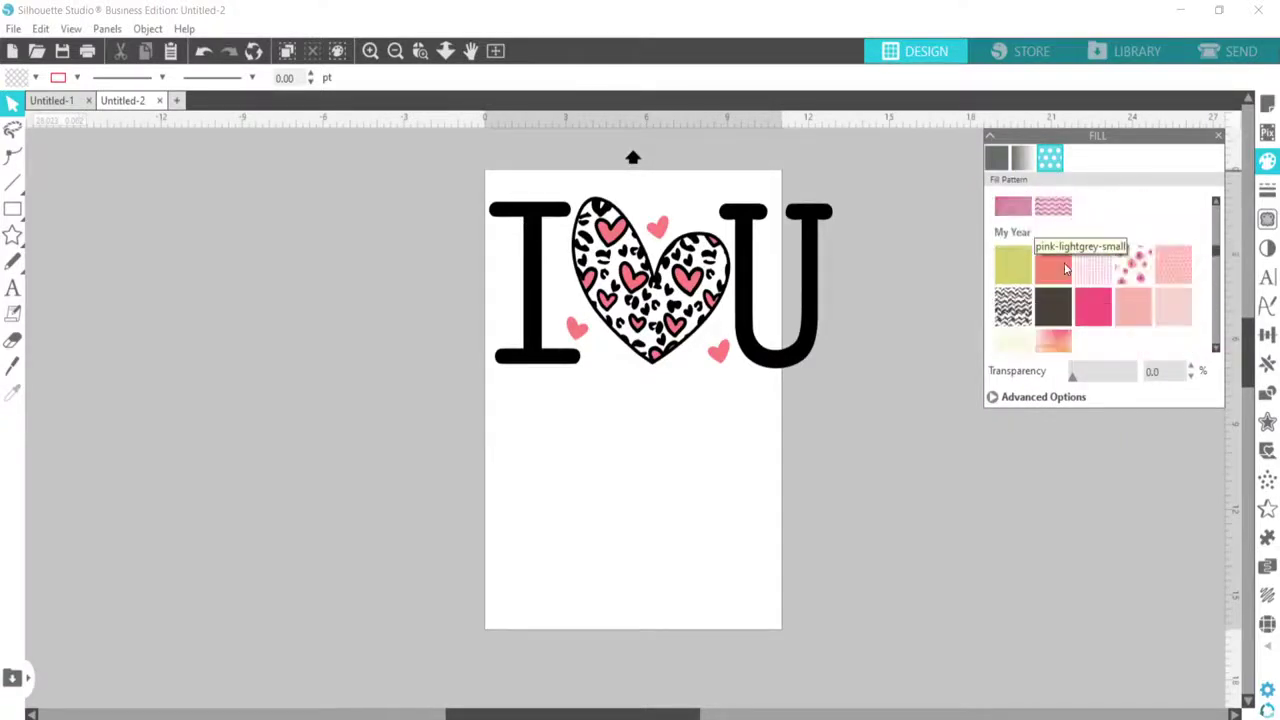
scroll(1065, 268, "down", 8)
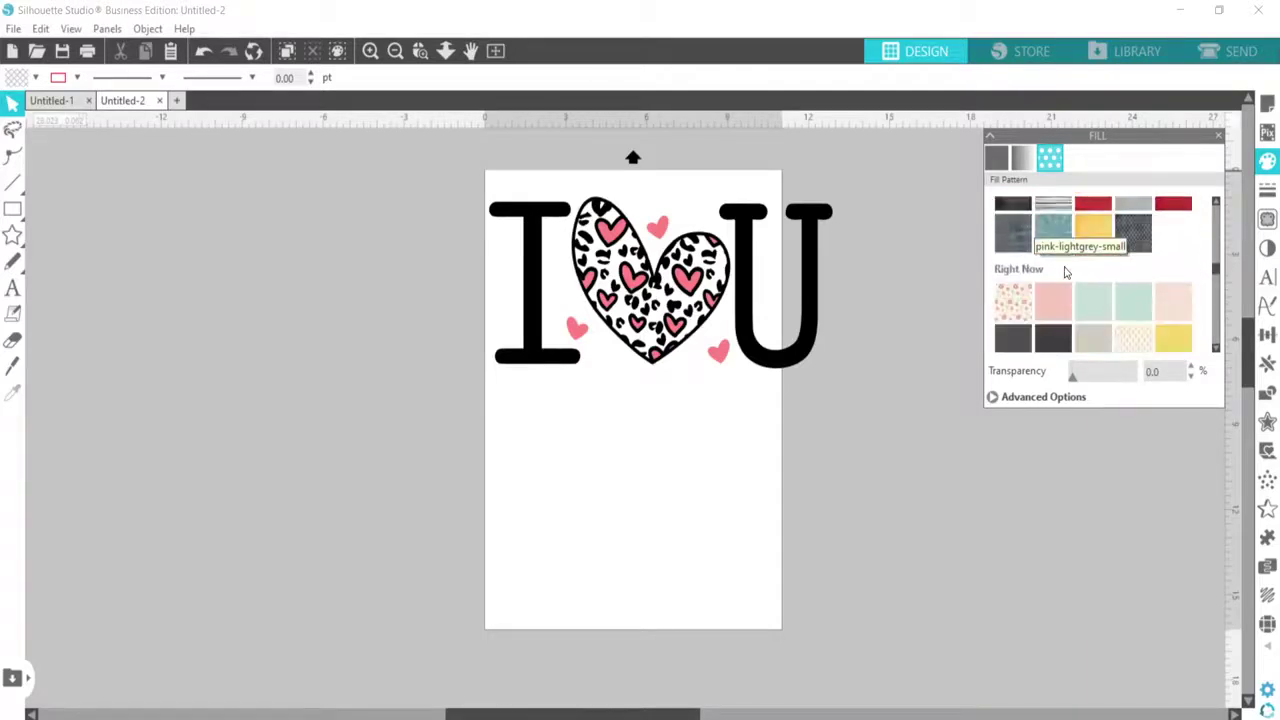
scroll(1065, 270, "down", 8)
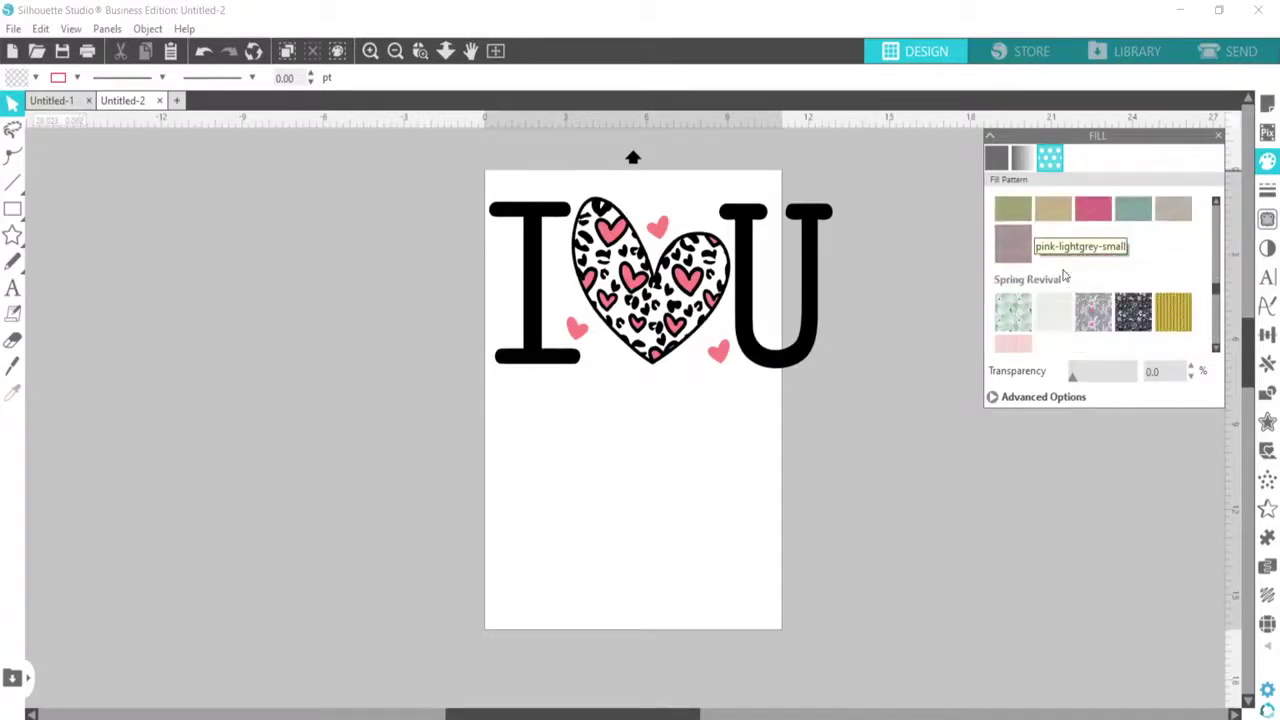
scroll(1065, 275, "down", 6)
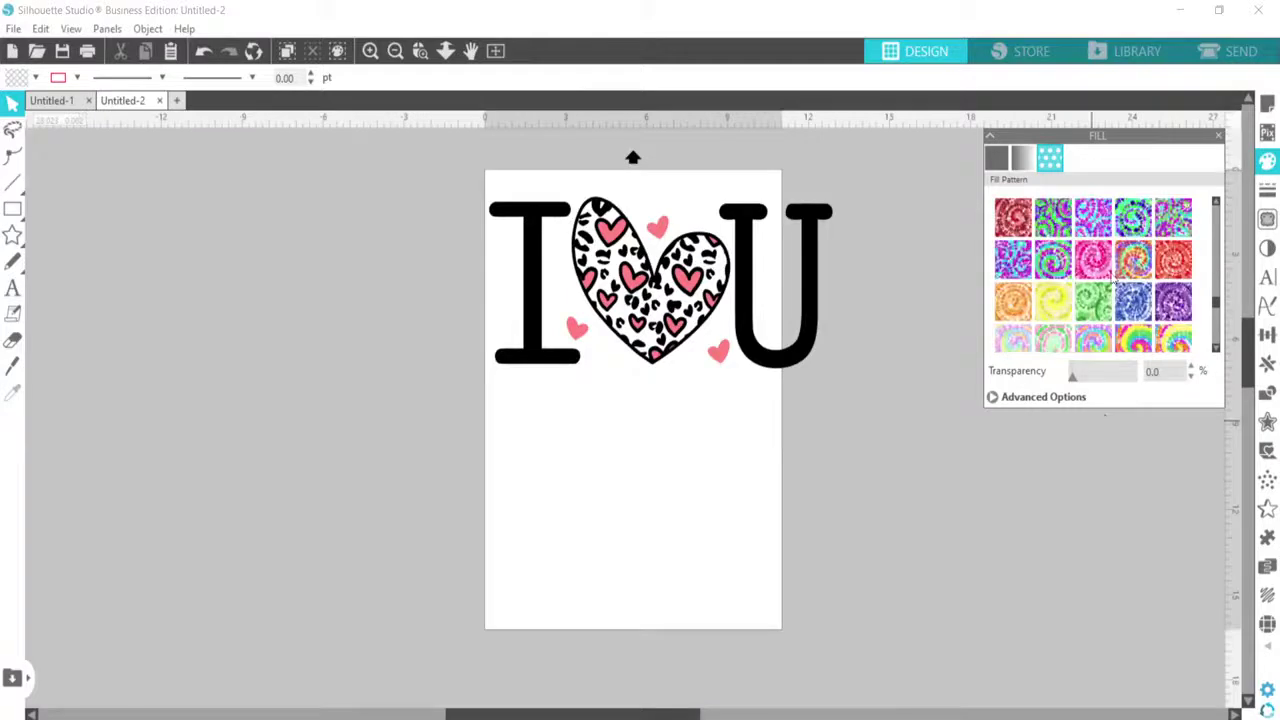
scroll(1092, 312, "up", 1)
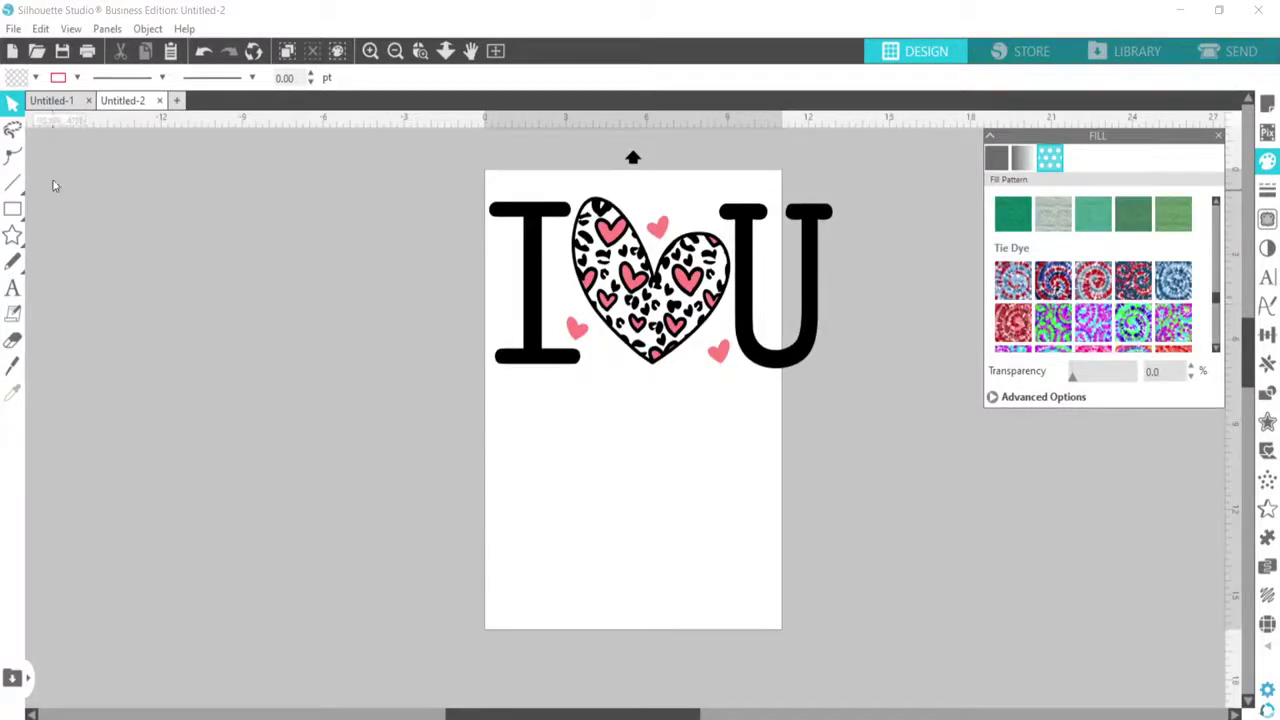
Switch to the Untitled-1 document with the tie-dye heart and close the fill settings
left_click(52, 102)
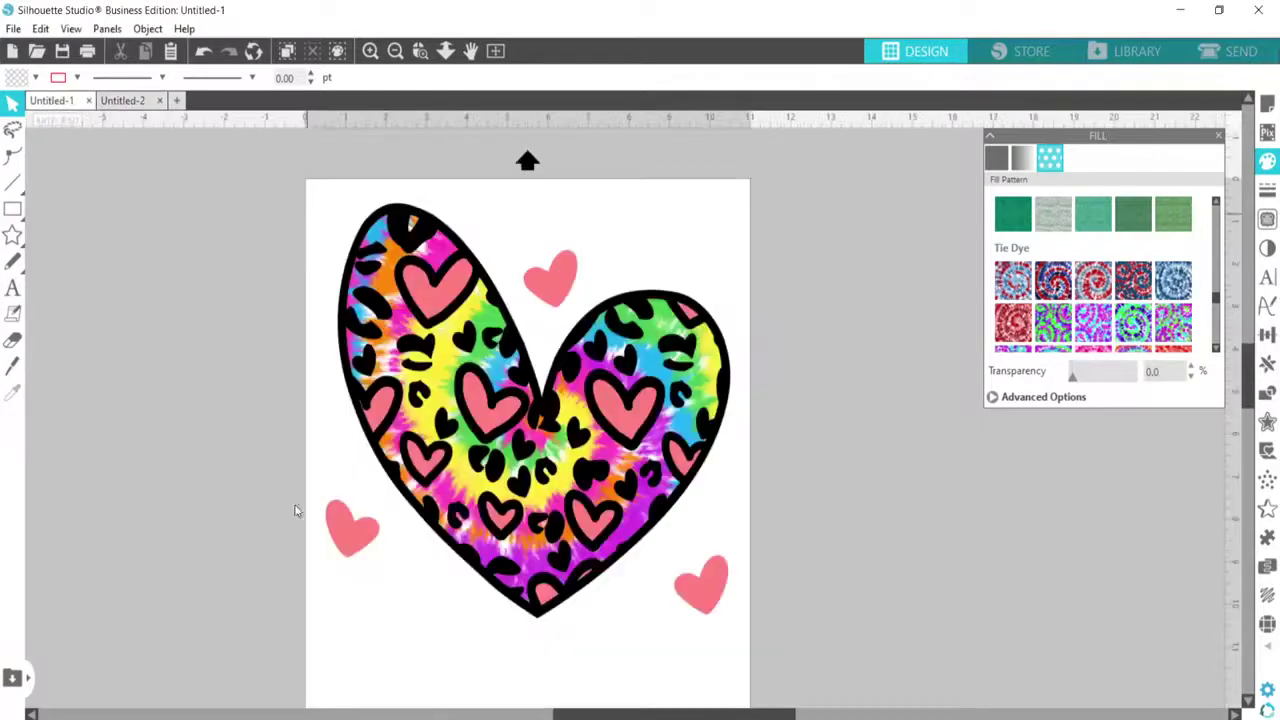
scroll(632, 448, "down", 2)
scroll(632, 448, "up", 2)
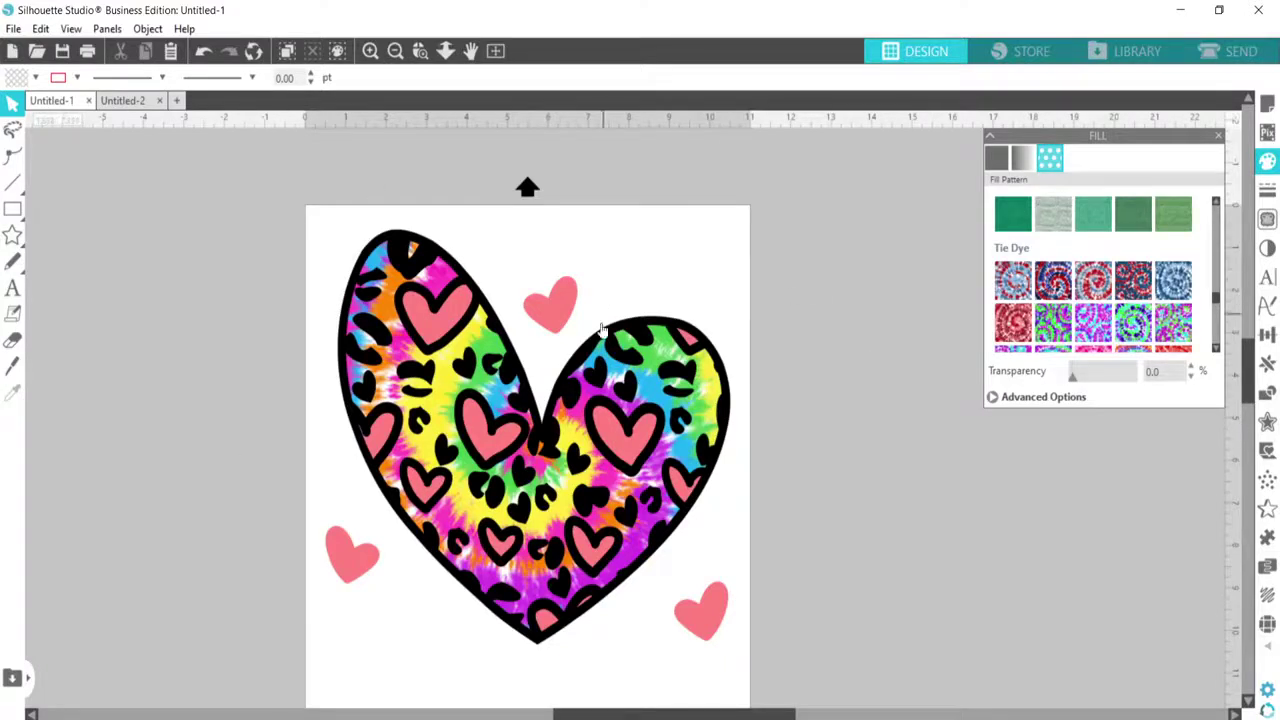
left_click(1220, 139)
scroll(880, 232, "down", 3)
scroll(880, 232, "up", 1)
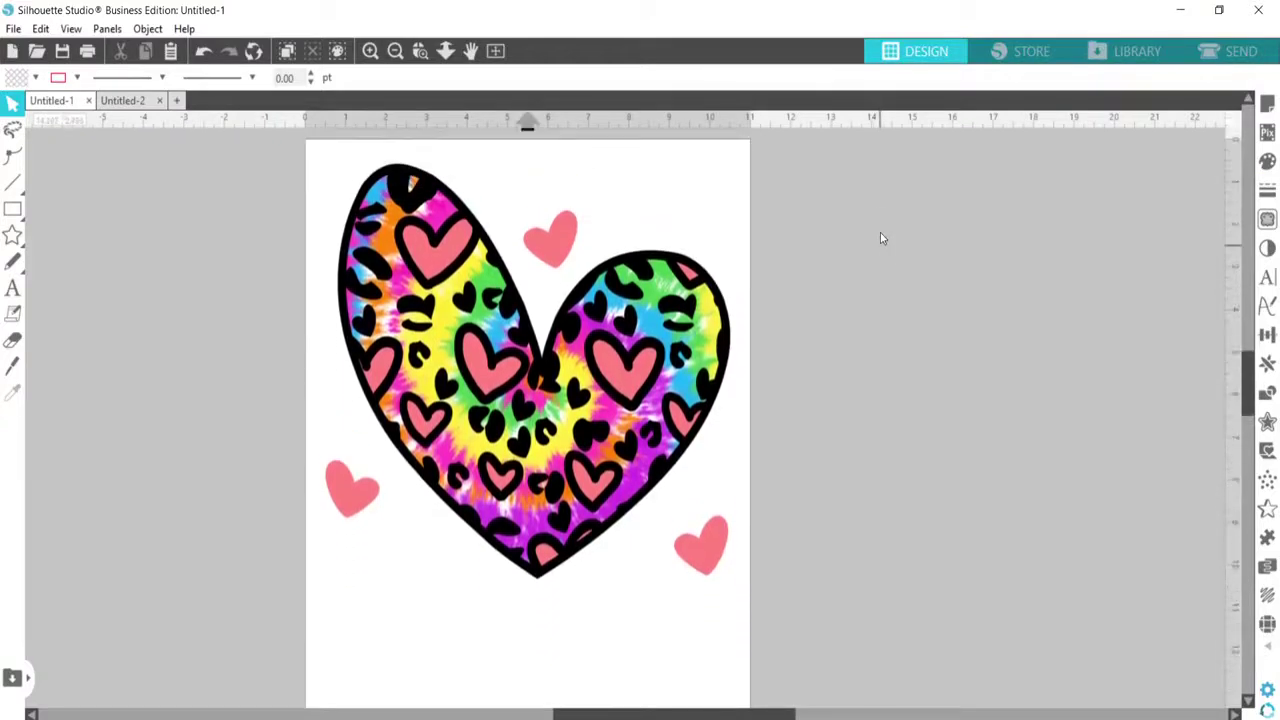
scroll(880, 238, "up", 1)
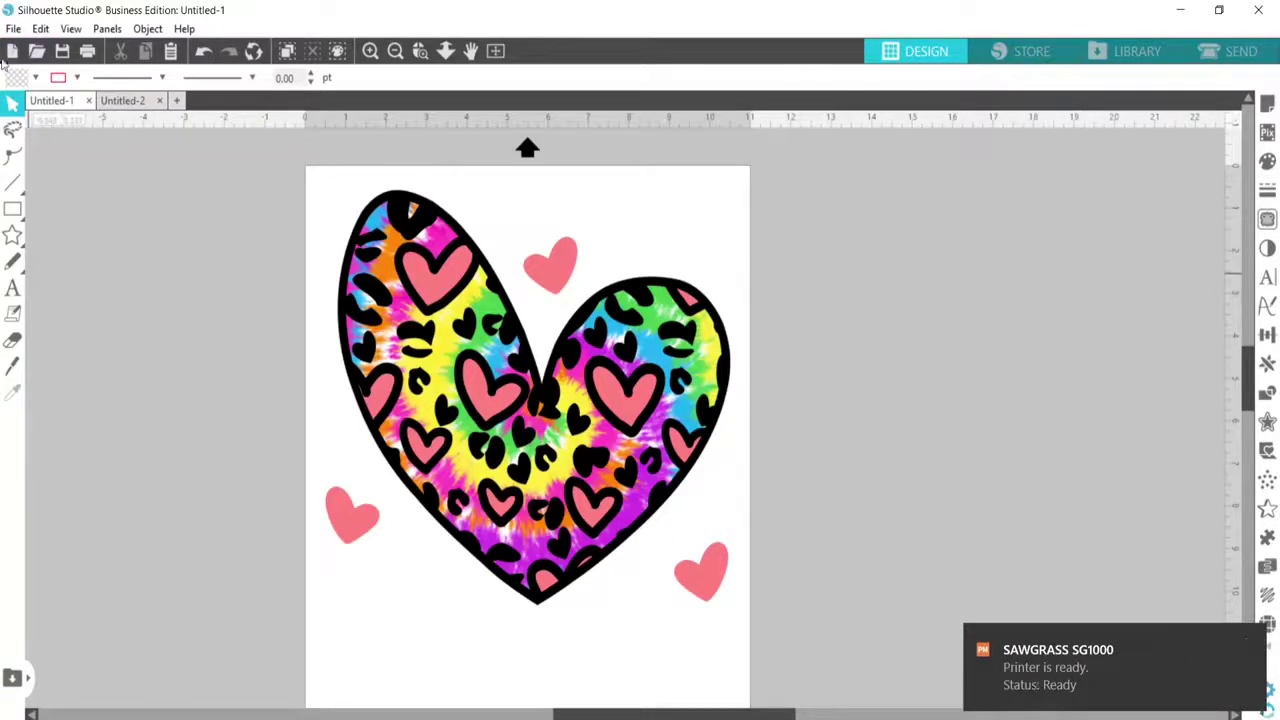
Check the heart design's print preview and send the current page to Sawgrass Print Manager
left_click(13, 28)
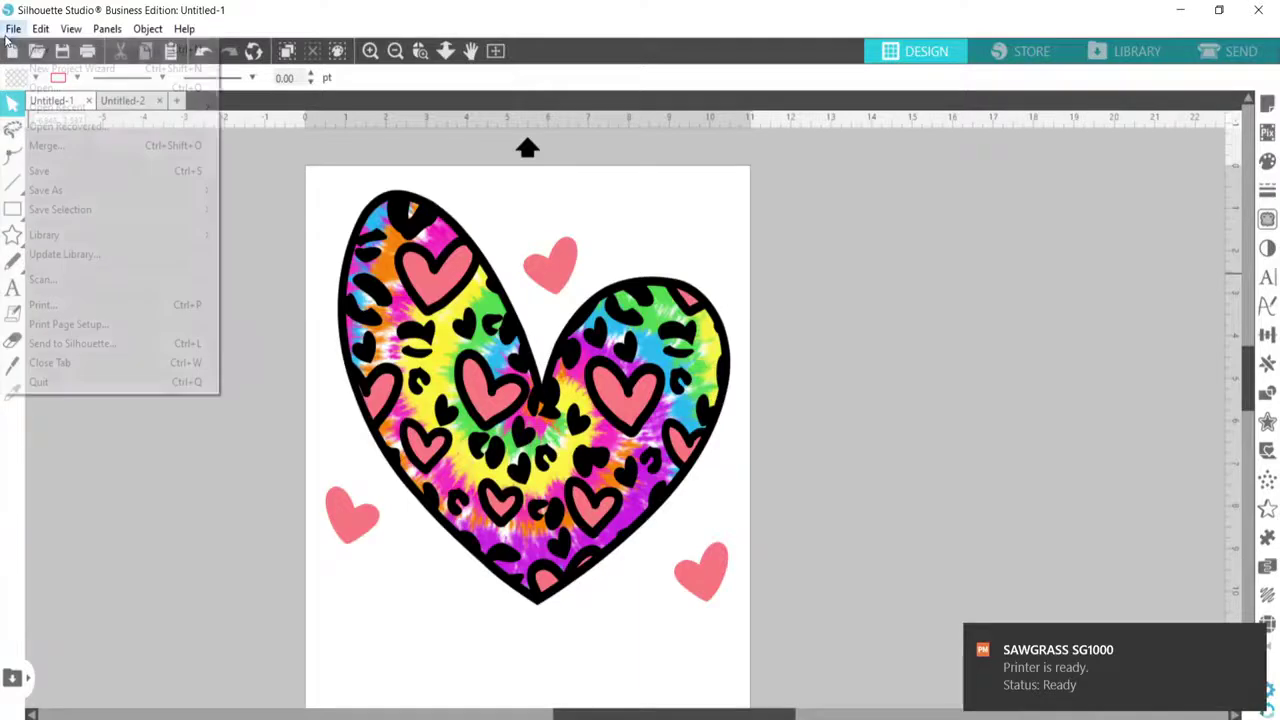
left_click(86, 304)
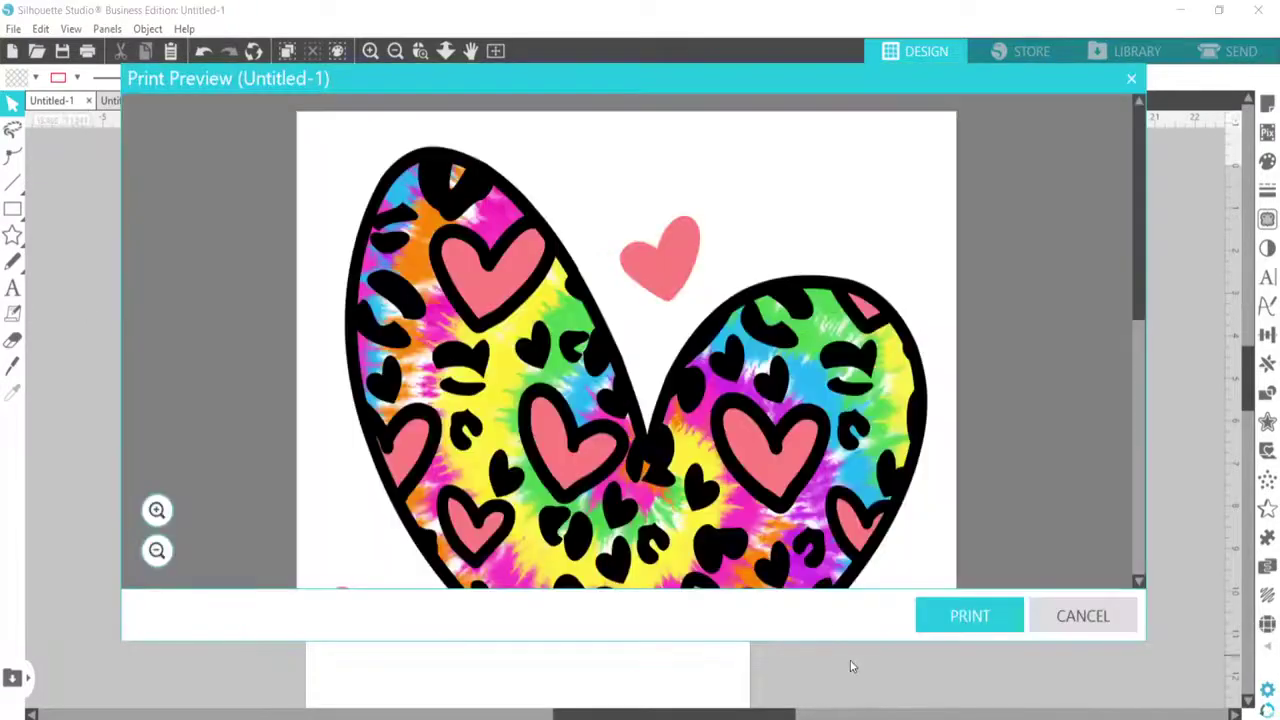
scroll(784, 472, "down", 2)
scroll(784, 470, "up", 2)
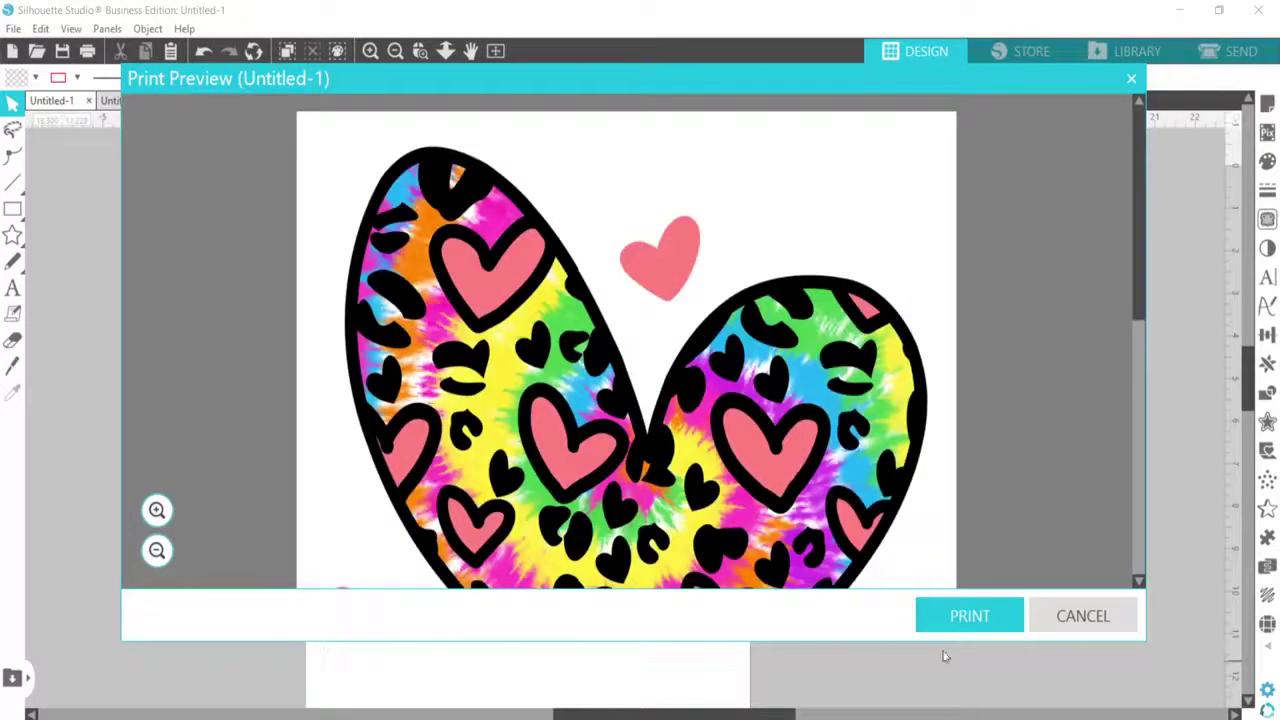
scroll(780, 430, "down", 2)
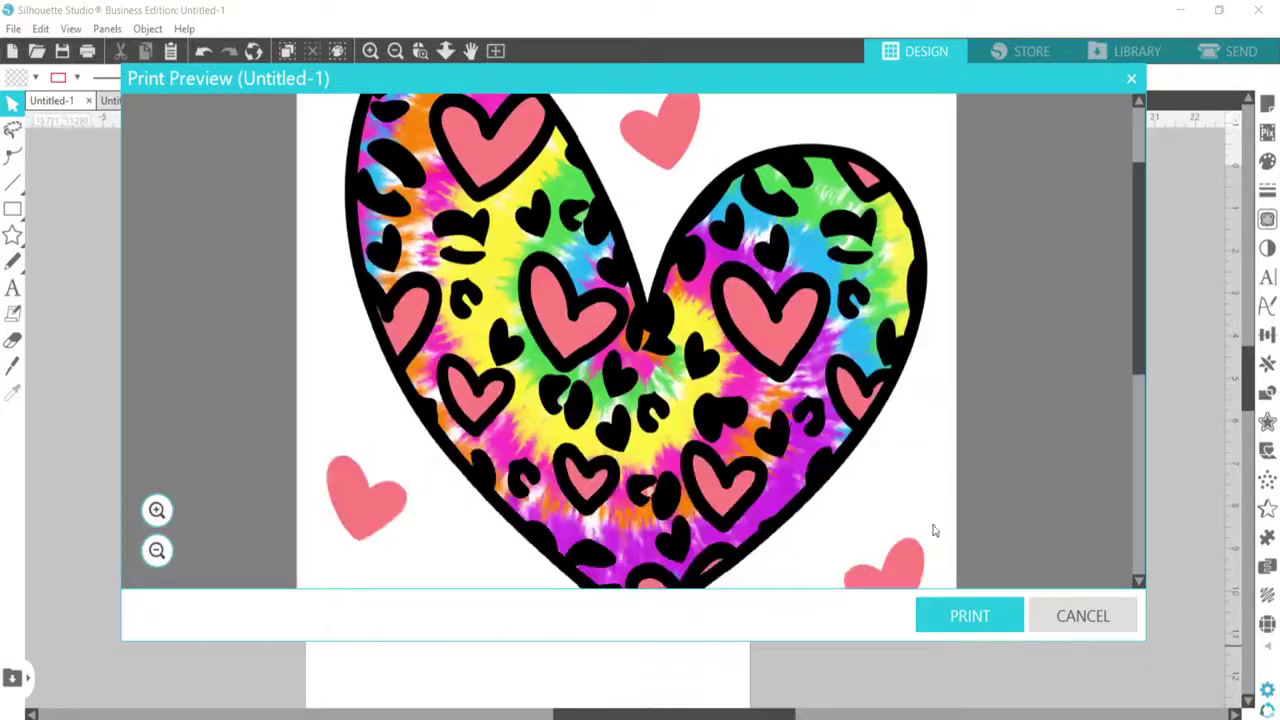
left_click(969, 615)
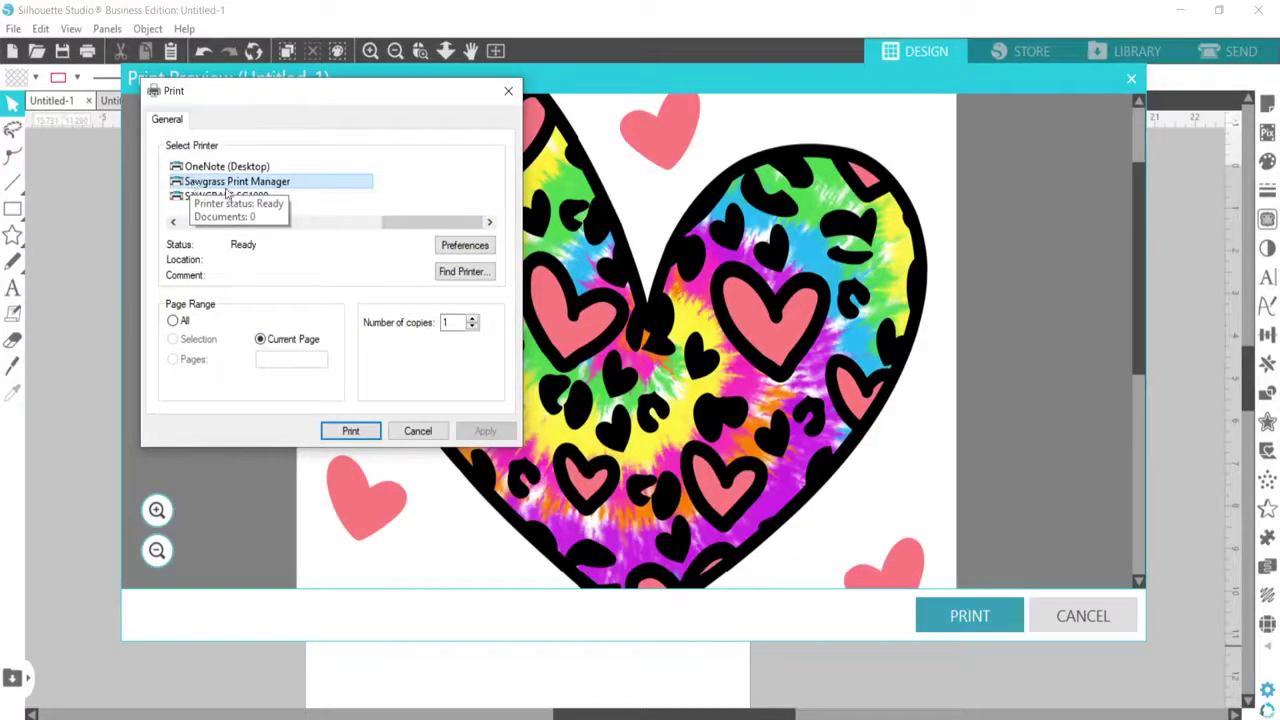
left_click(345, 435)
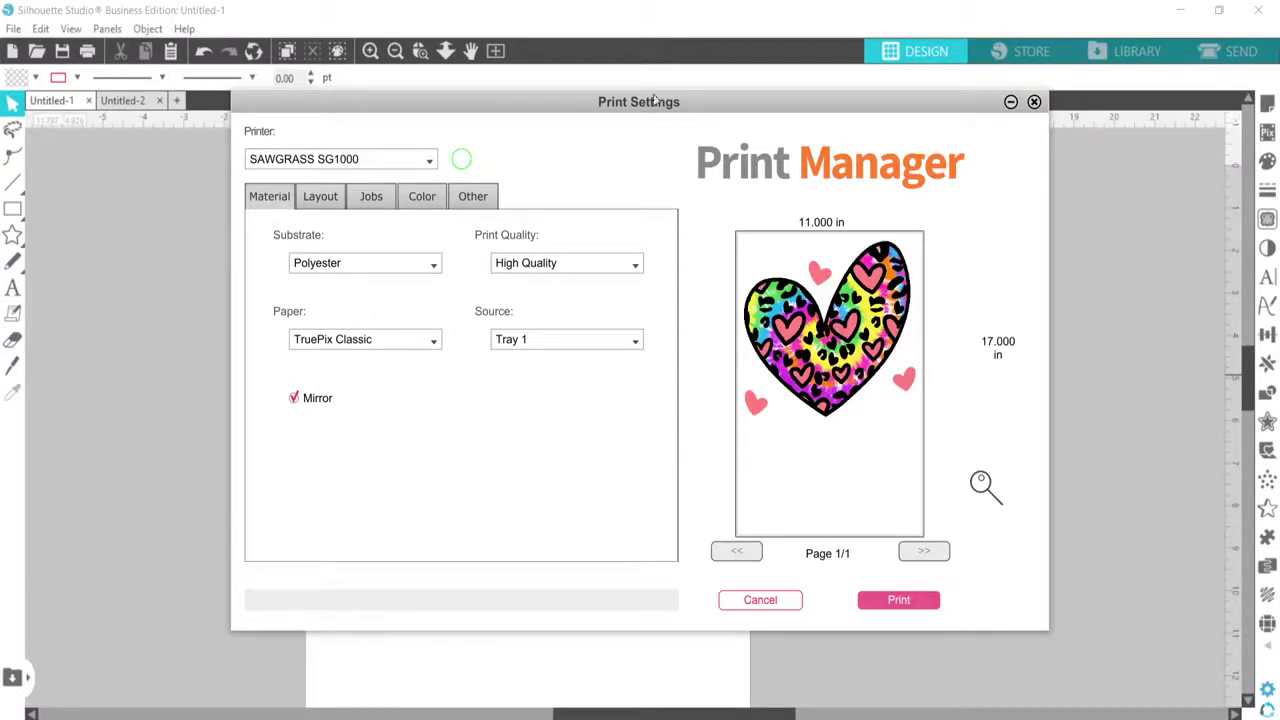
Move the Print Settings window aside to compare its preview with the original heart design, and dismiss the drive notification
left_click_drag(653, 100, 1, 149)
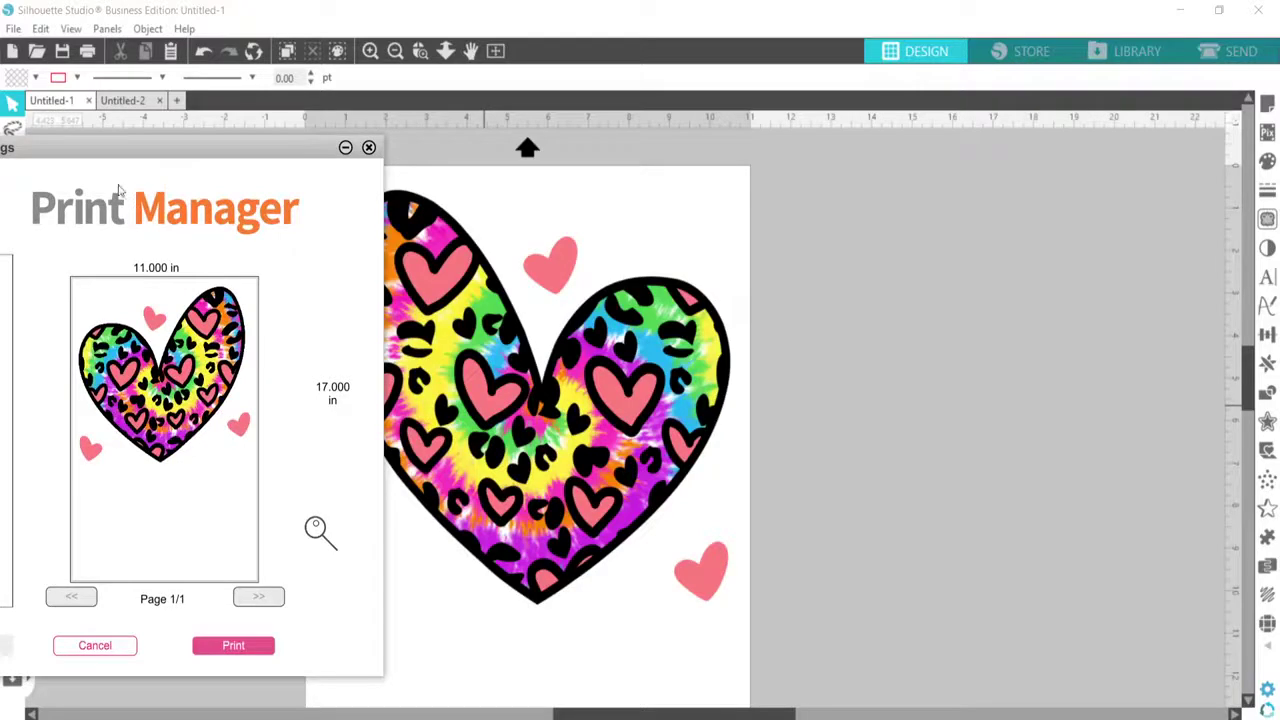
left_click_drag(127, 152, 1075, 155)
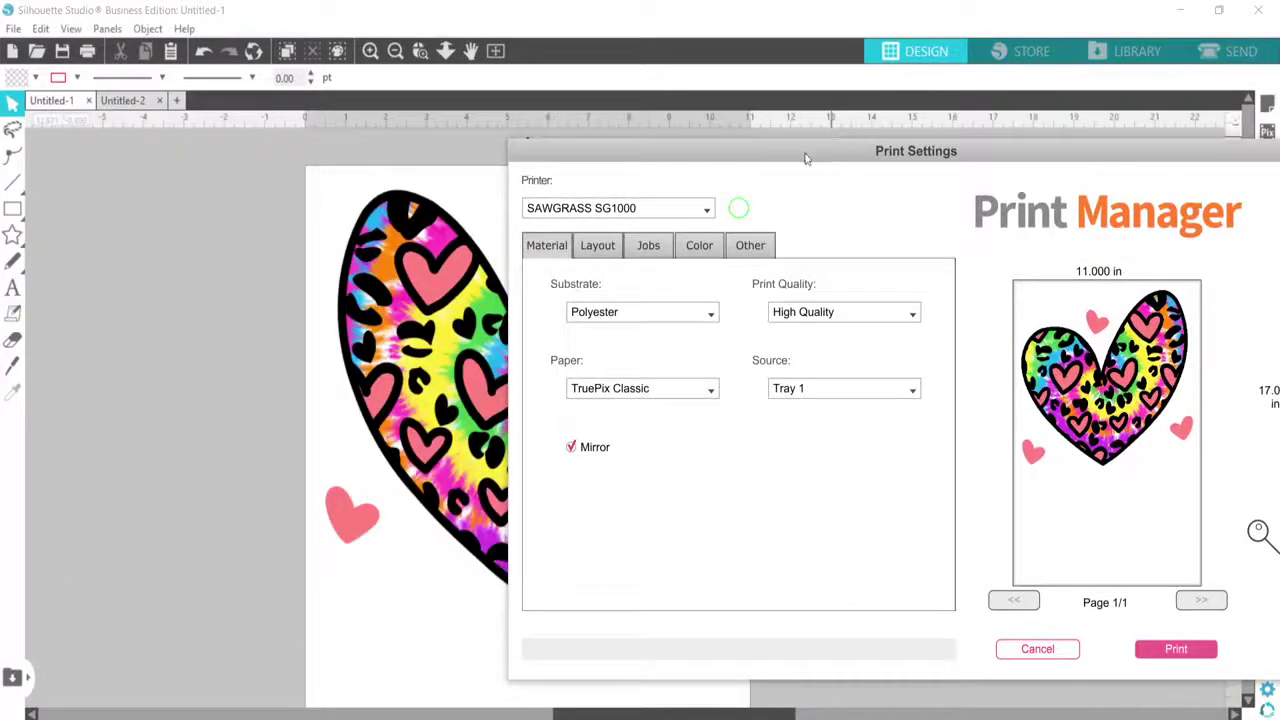
left_click_drag(808, 156, 559, 147)
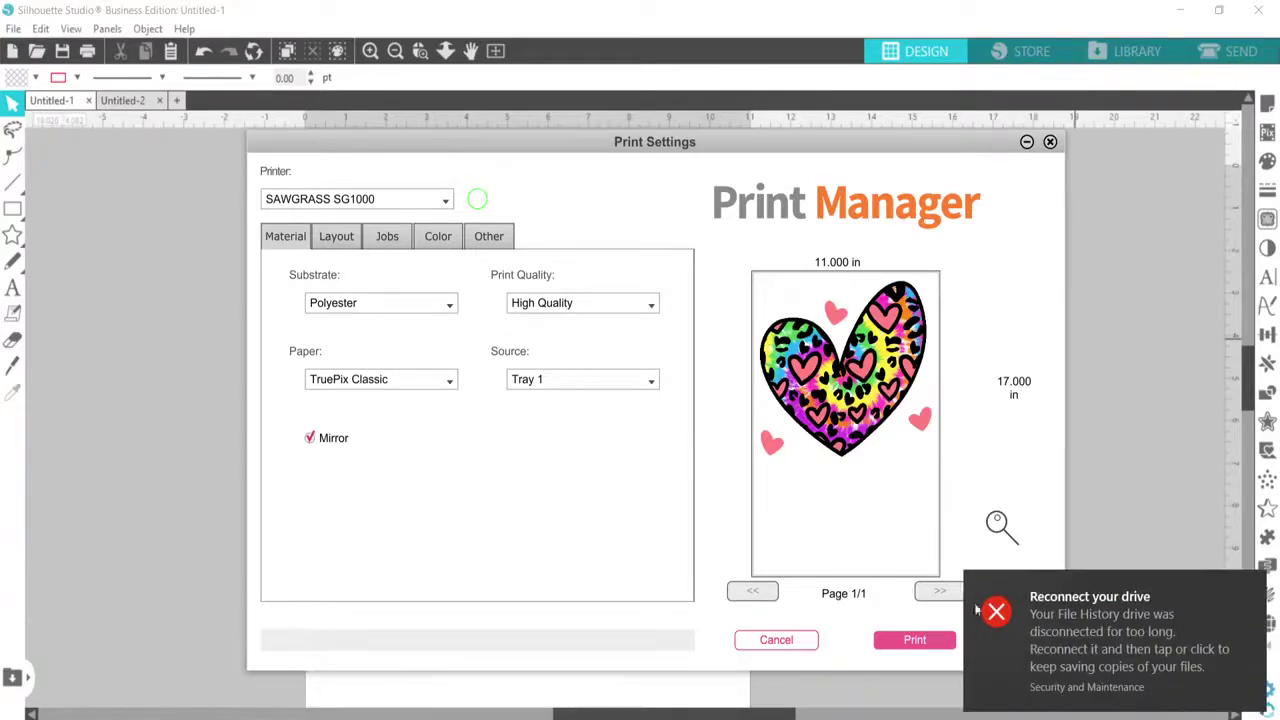
left_click(1252, 588)
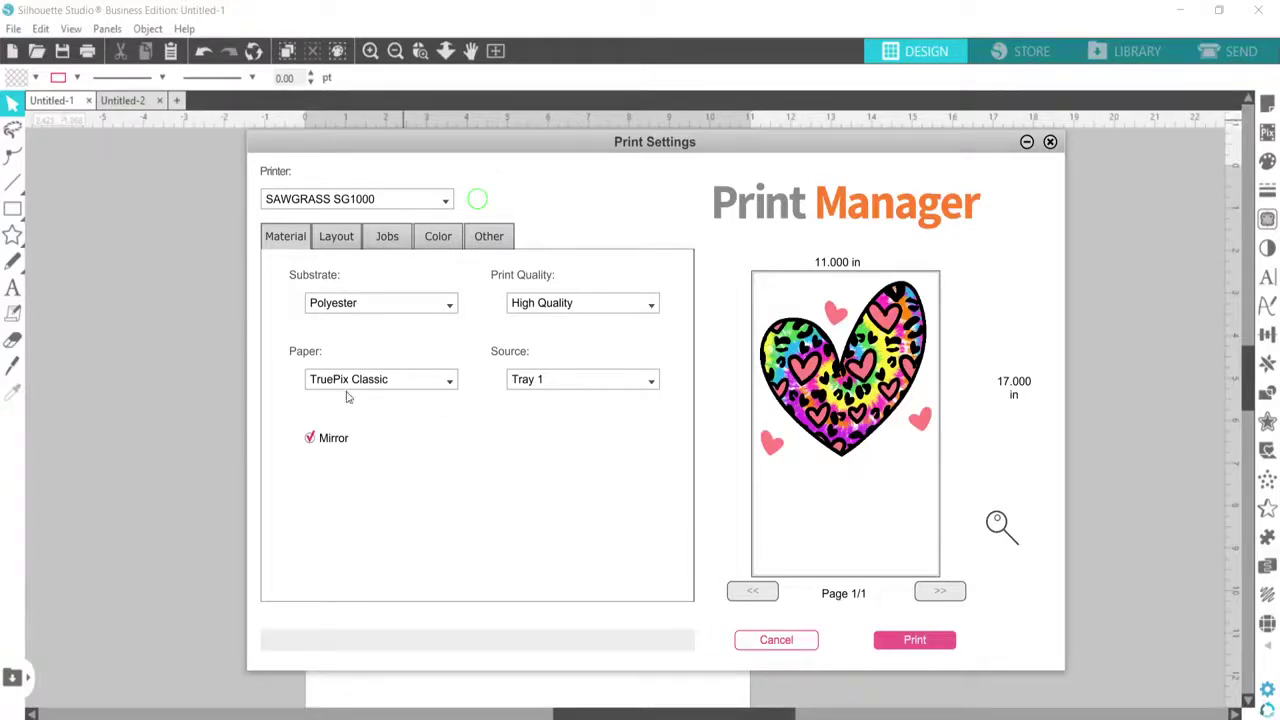
Choose Polyester as the substrate and print the heart design on the SAWGRASS SG1000
left_click(350, 306)
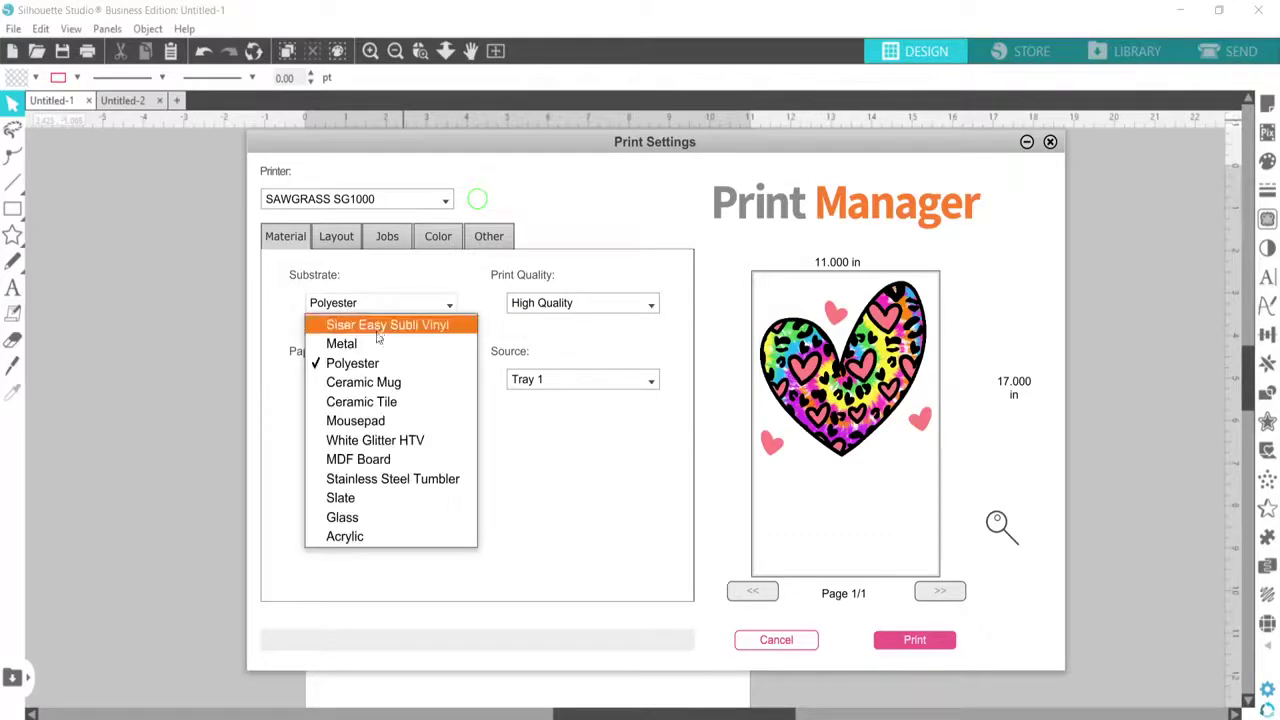
left_click(348, 366)
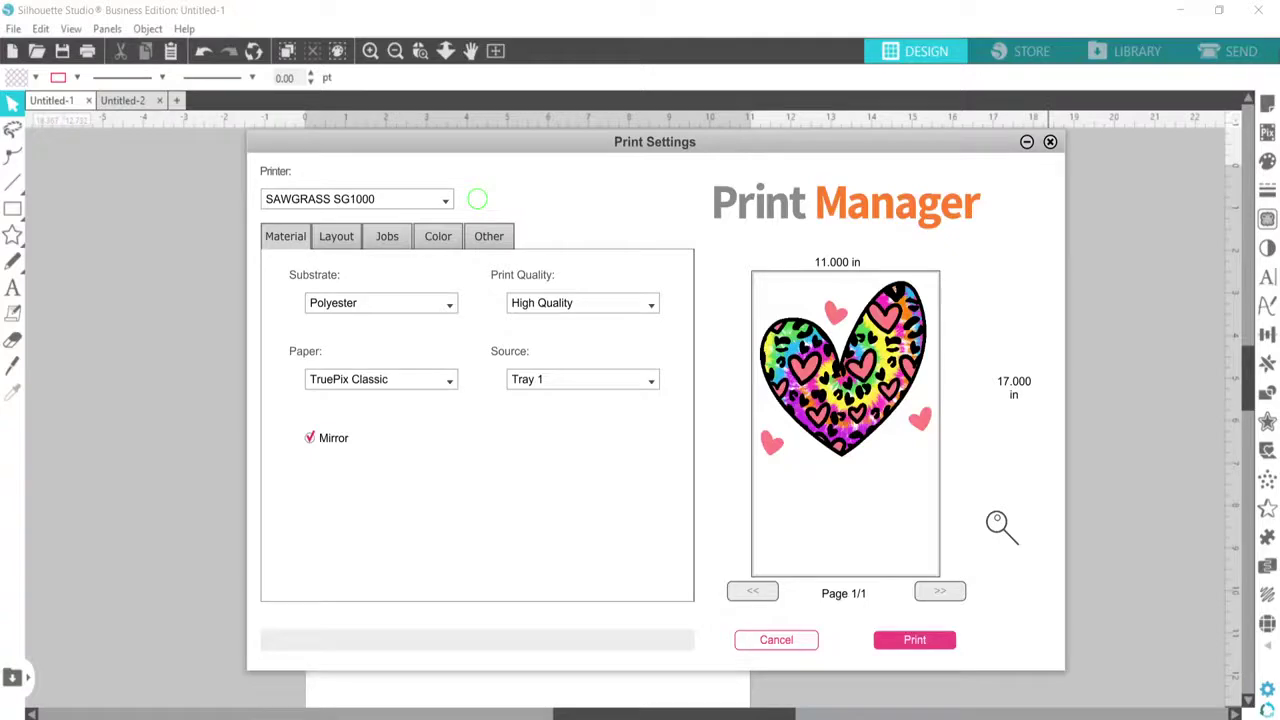
key("Return")
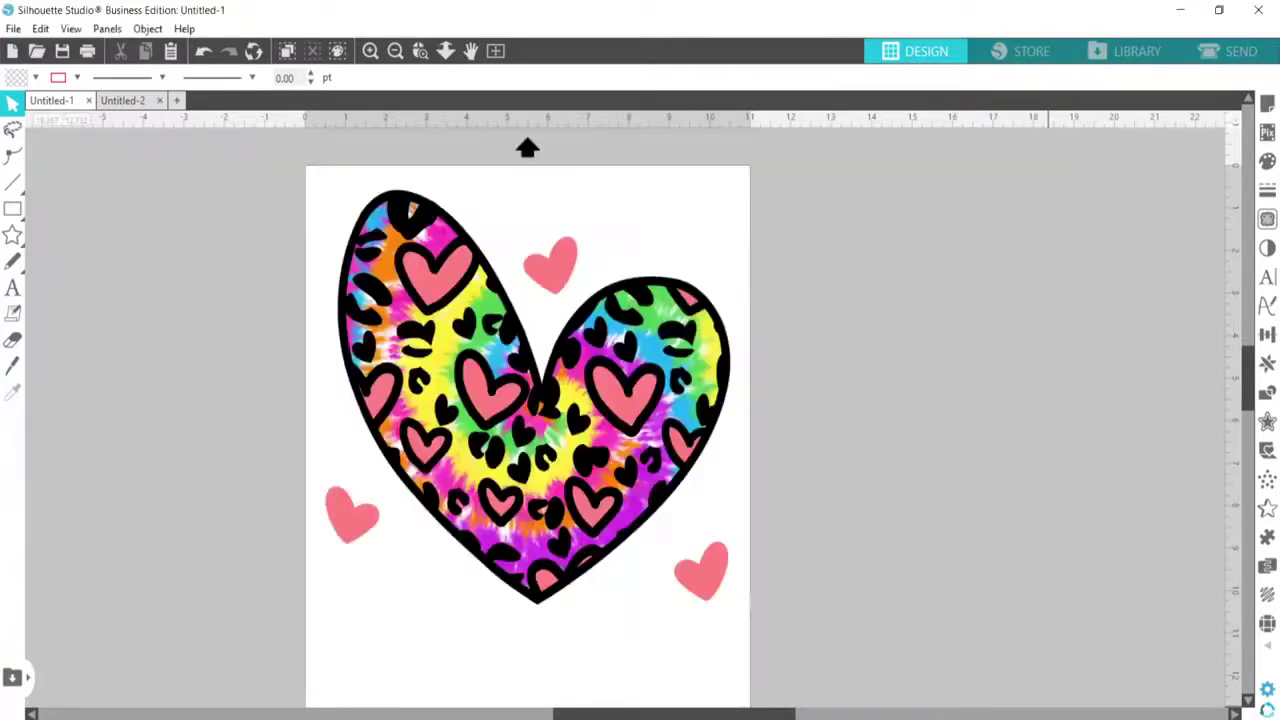